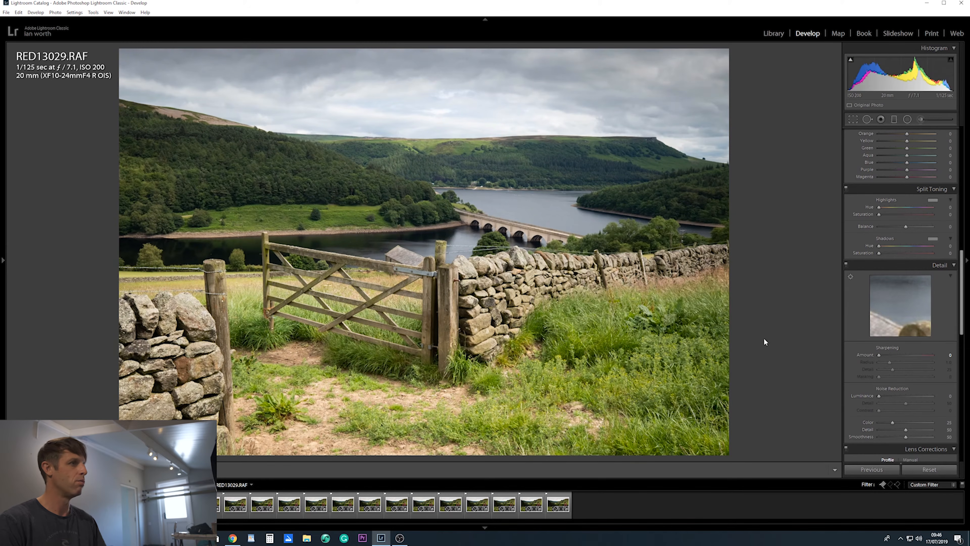
- Compare RED13031.RAF as reference against RED13029.RAF side by side, magnified around the bridge and far hillside, and return to the single-photo view
left_click_drag(968, 272, 965, 151)
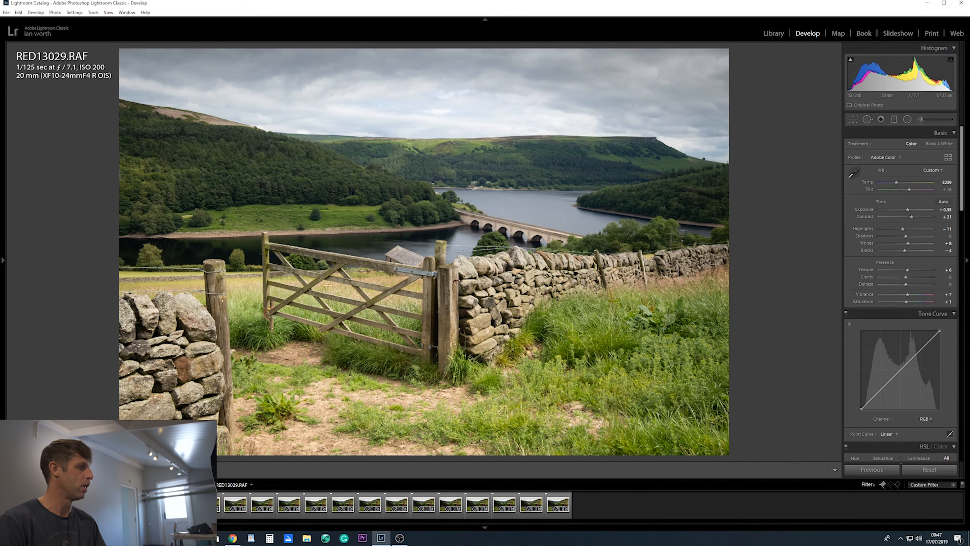
key("shift+r")
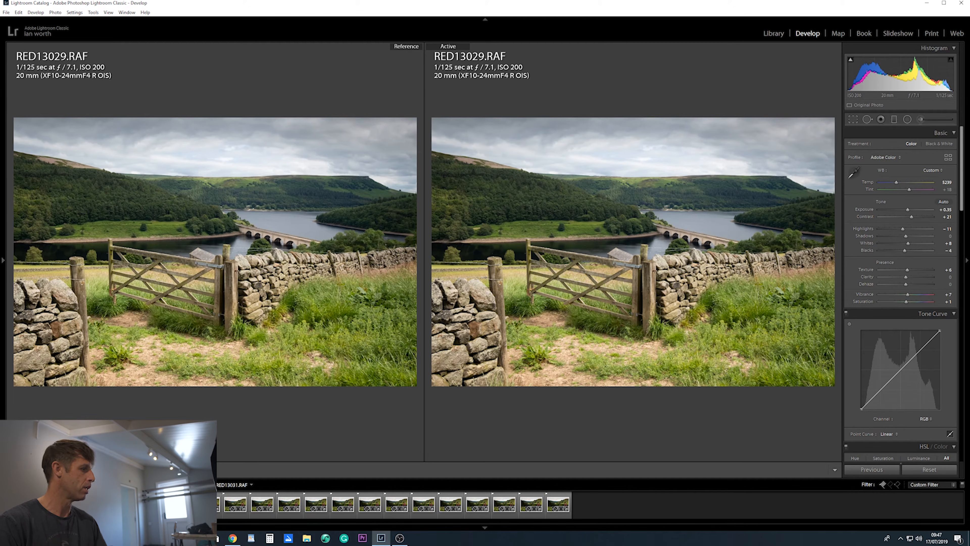
left_click_drag(219, 505, 227, 219)
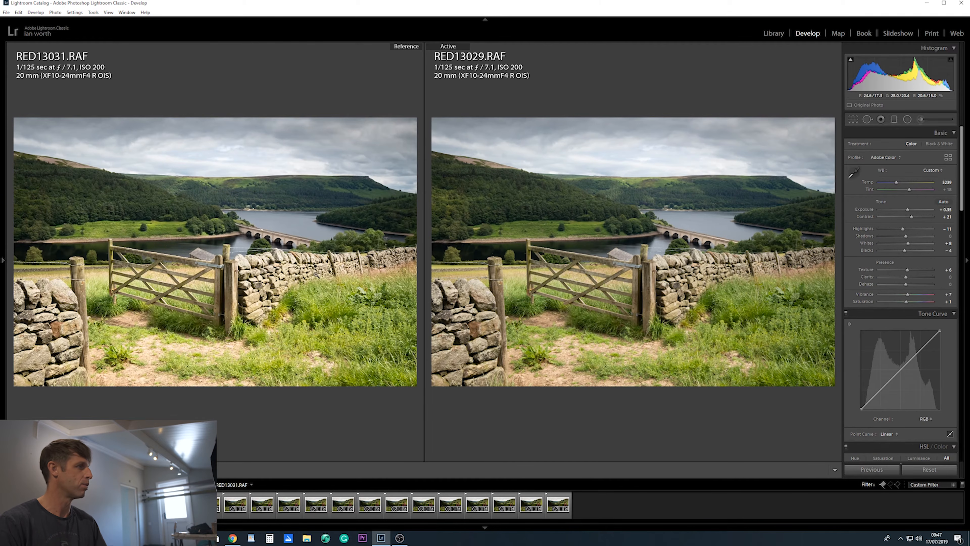
left_click(283, 203)
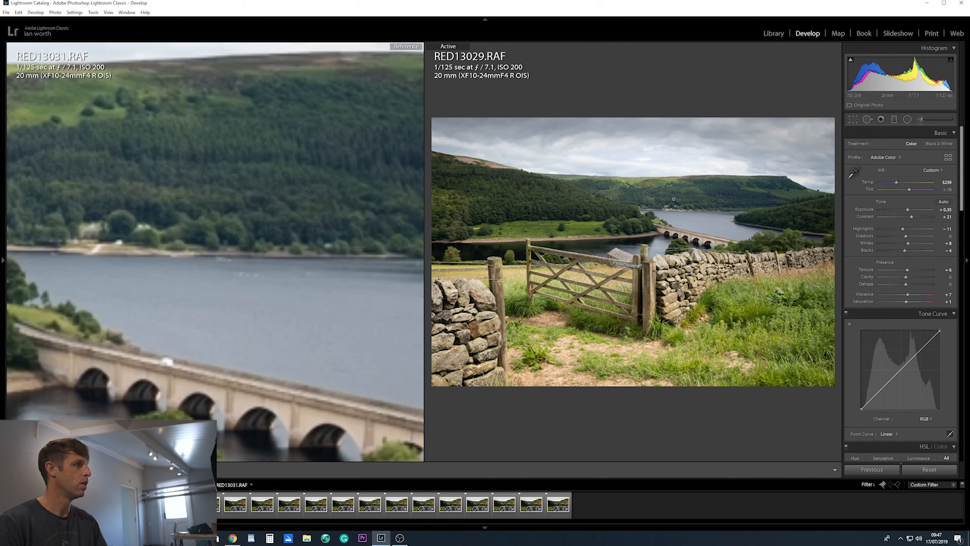
left_click(684, 197)
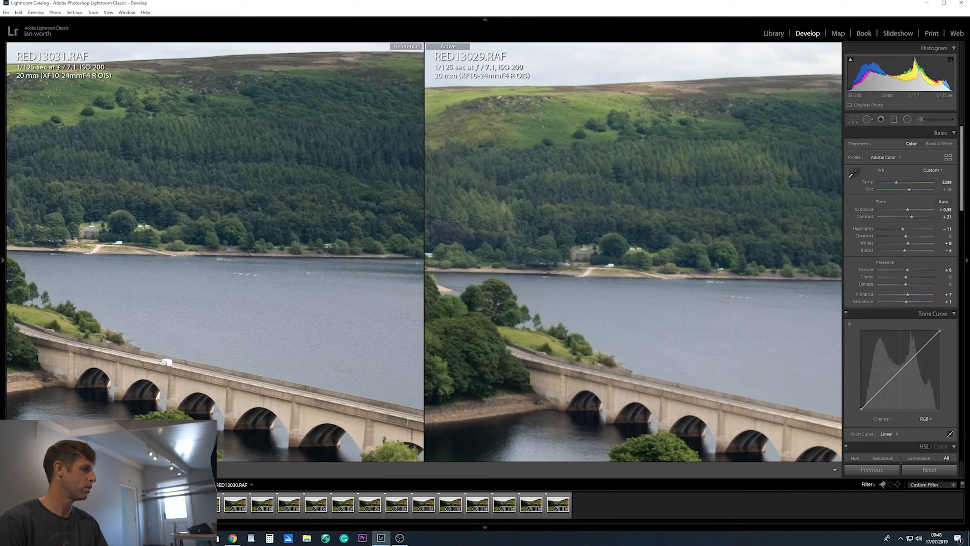
key("d")
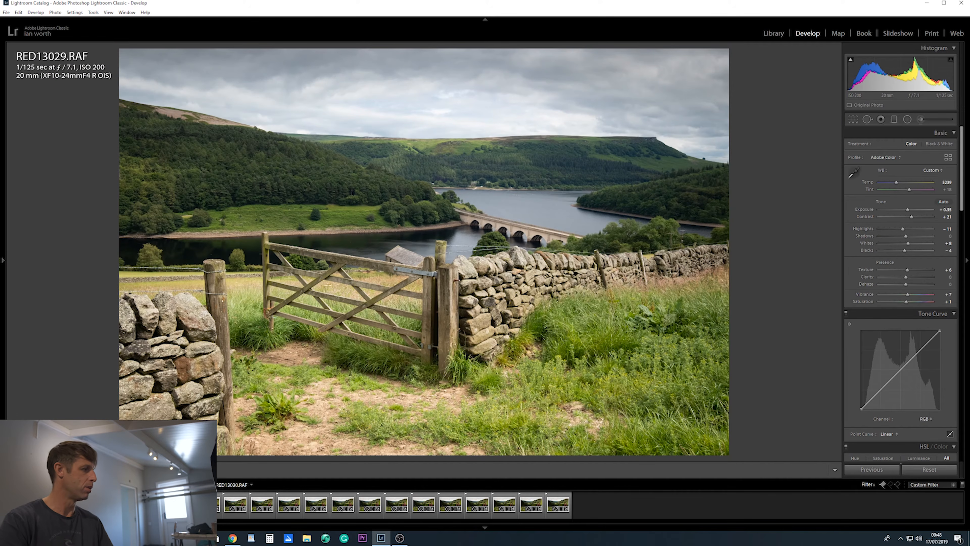
- Select the three focus frames RED13029.RAF to RED13031.RAF and open them as layers in Photoshop
key("Right")
key("Right")
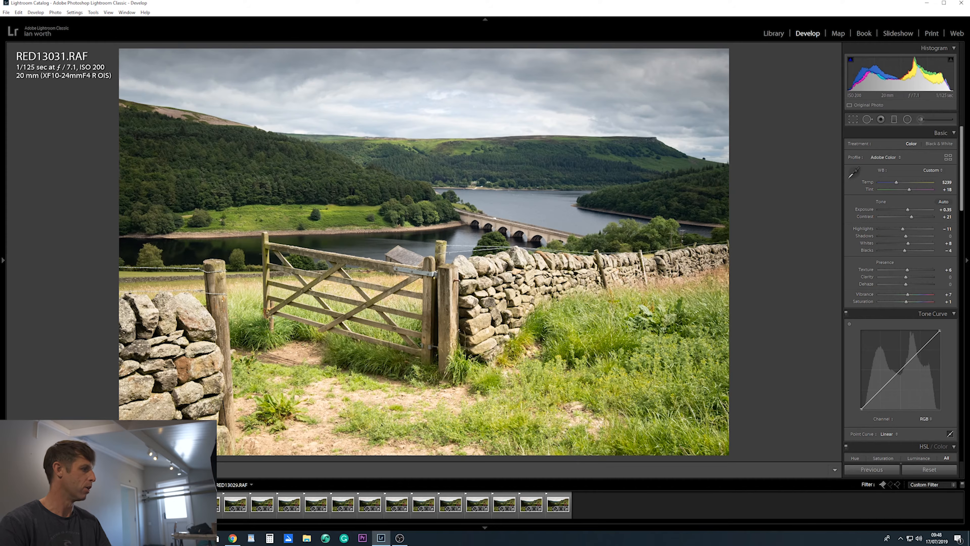
left_click(154, 505)
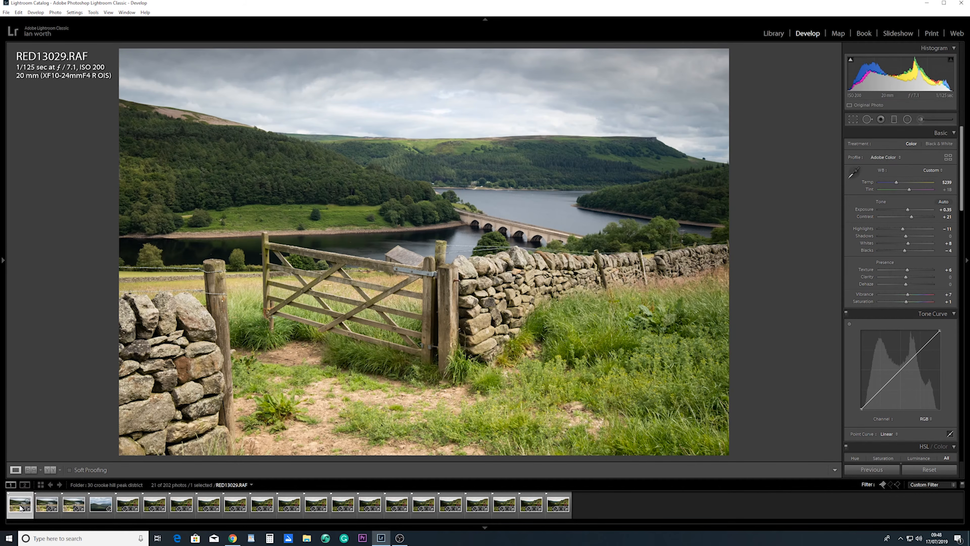
left_click(70, 508, "shift")
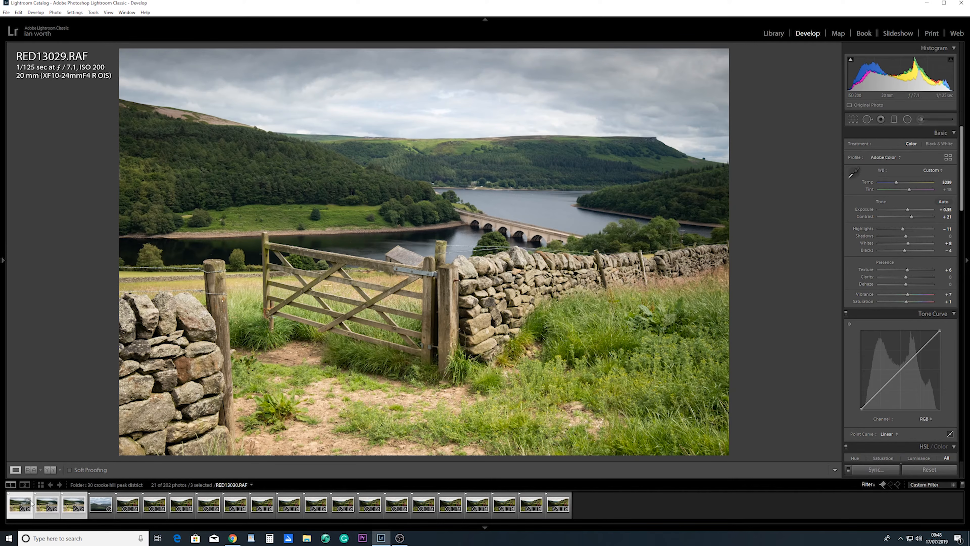
right_click(70, 503)
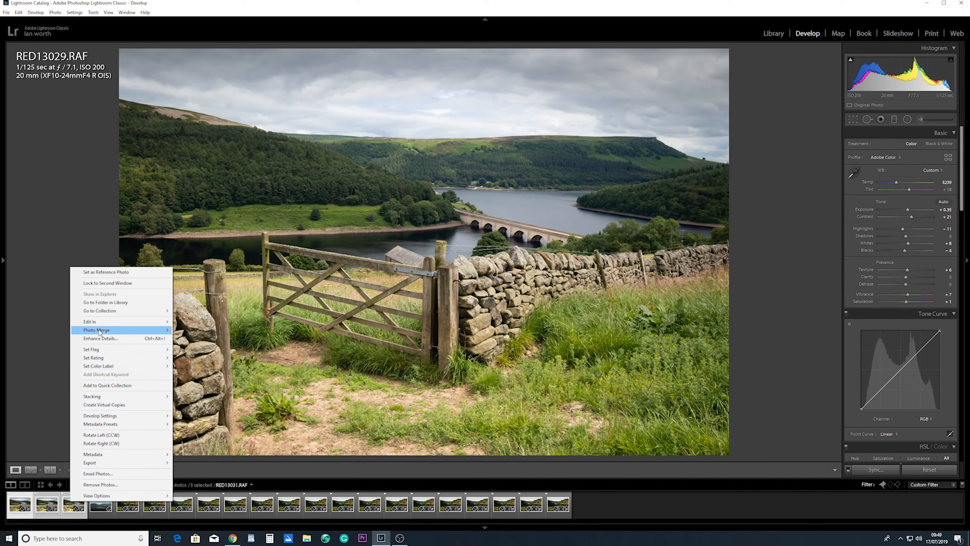
mouse_move(100, 325)
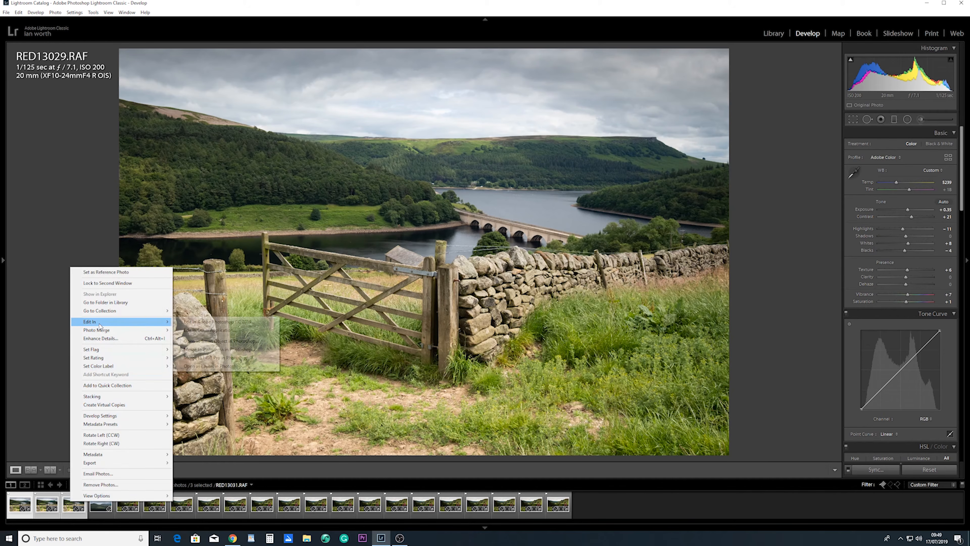
left_click(209, 367)
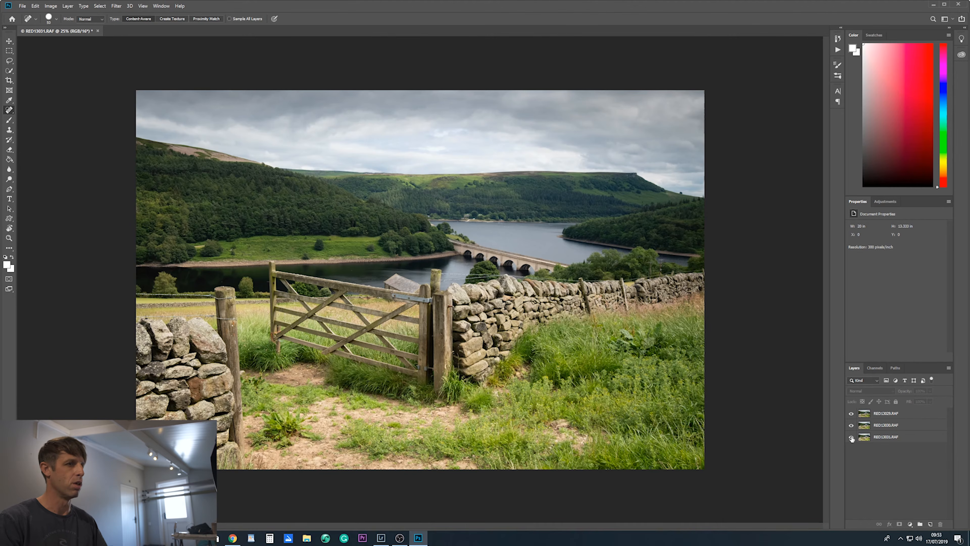
- Keep RED13029.RAF hidden, show the middle layer RED13030.RAF over RED13031.RAF, and add a layer mask to RED13030.RAF
left_click(851, 425)
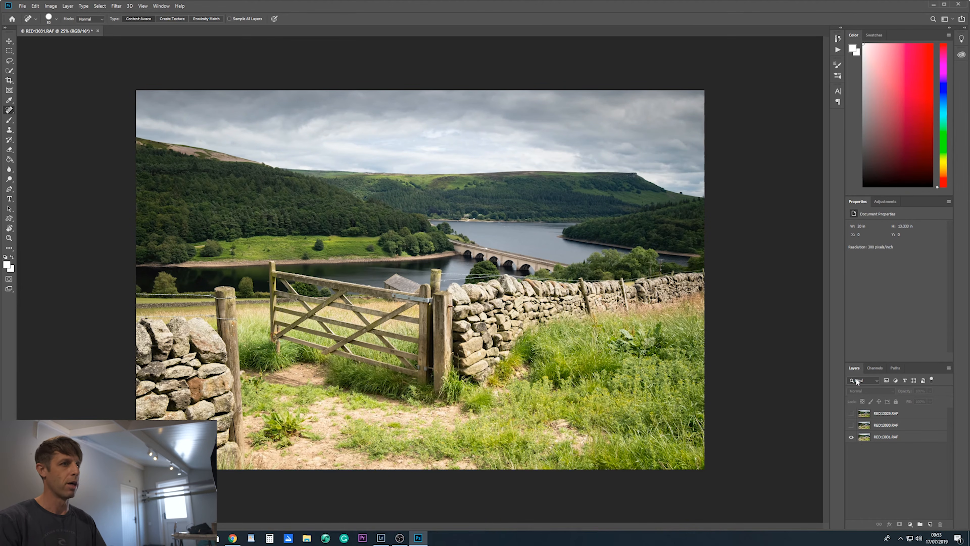
left_click(851, 426)
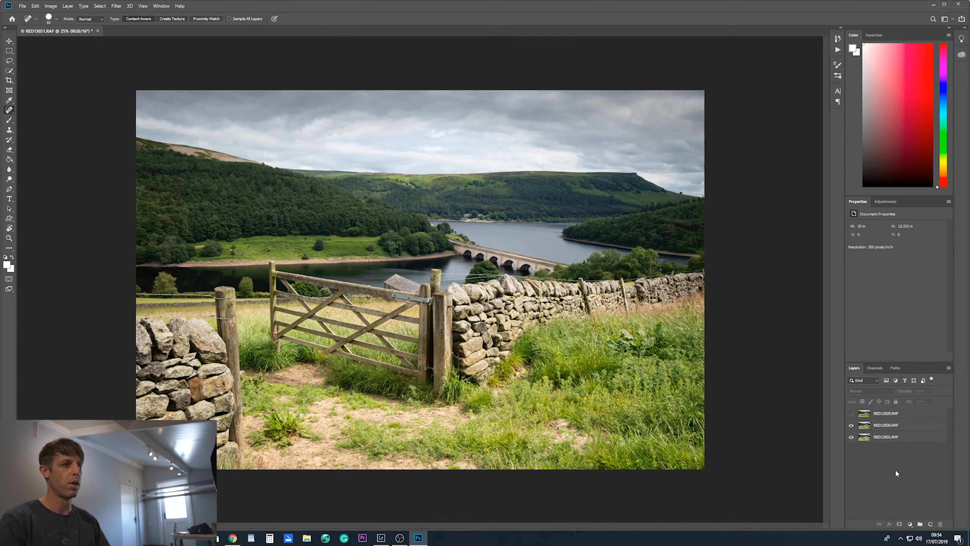
left_click(884, 425)
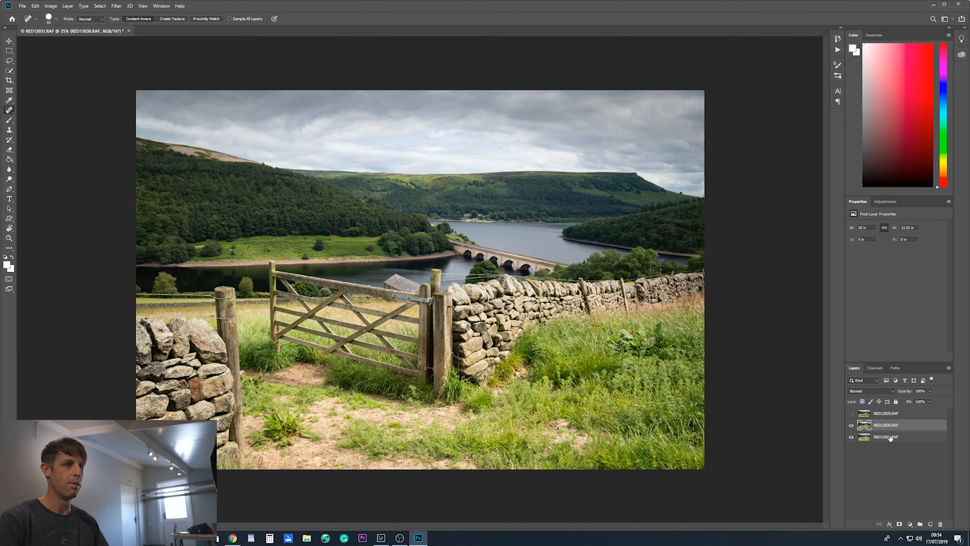
left_click(900, 524)
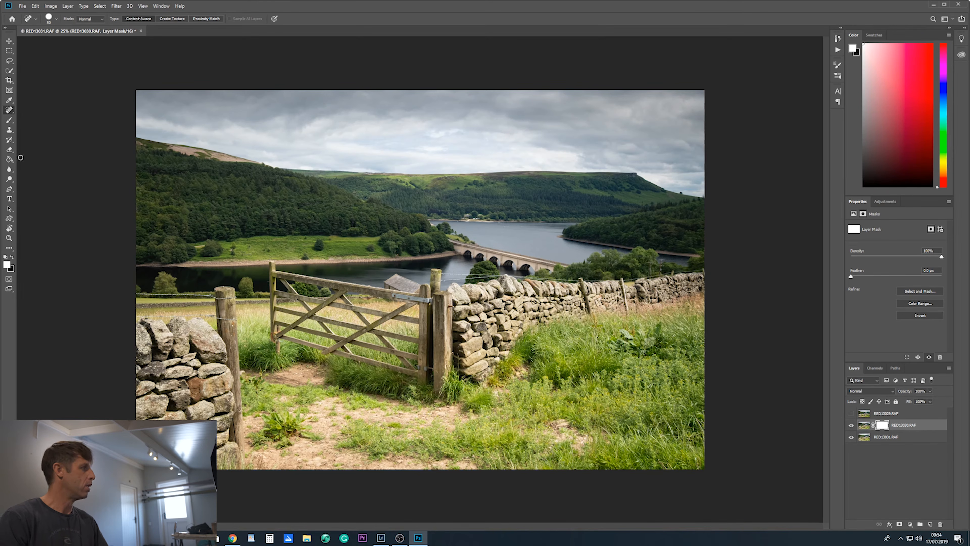
- Paint black on the RED13030.RAF mask with a 900-pixel brush across the sky, hills and lake
left_click(9, 120)
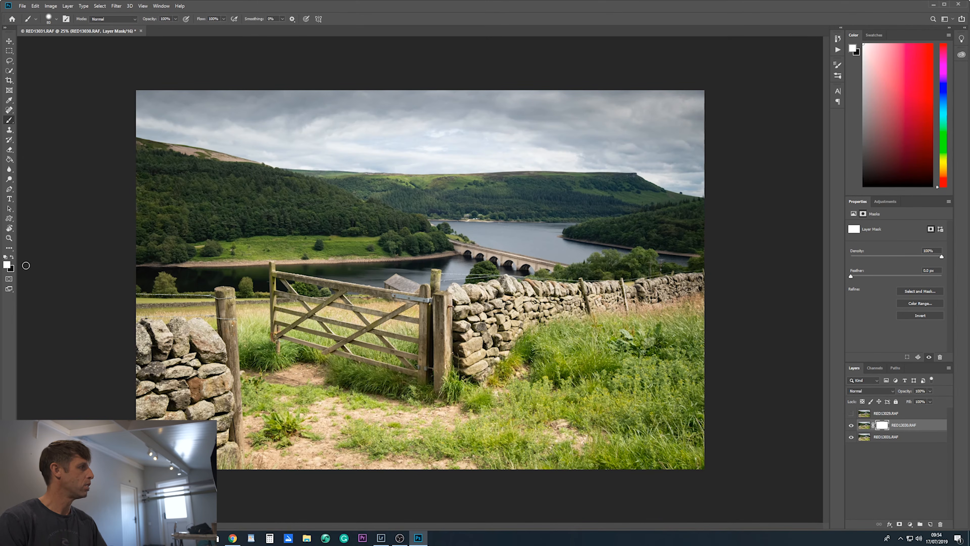
left_click(10, 258)
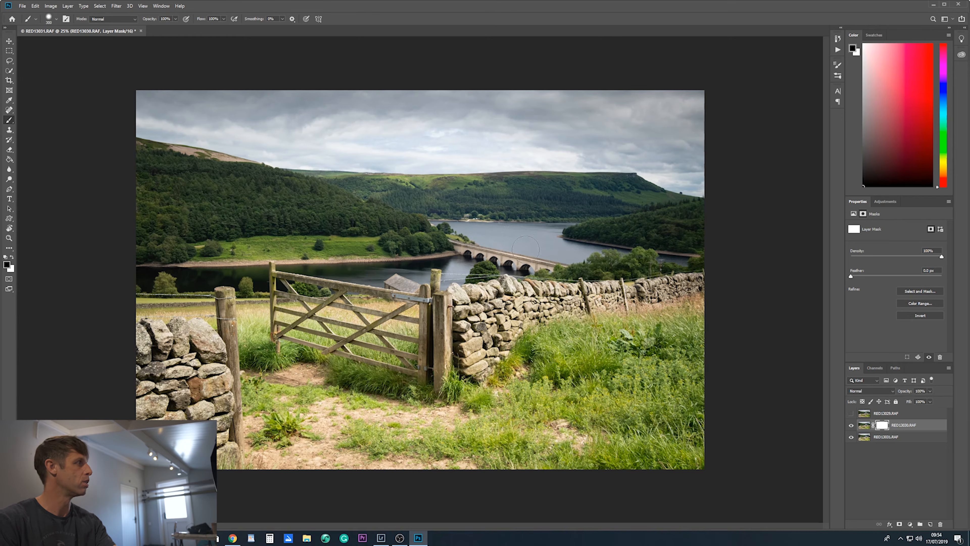
key("bracketright")
key("bracketright")
key("bracketright")
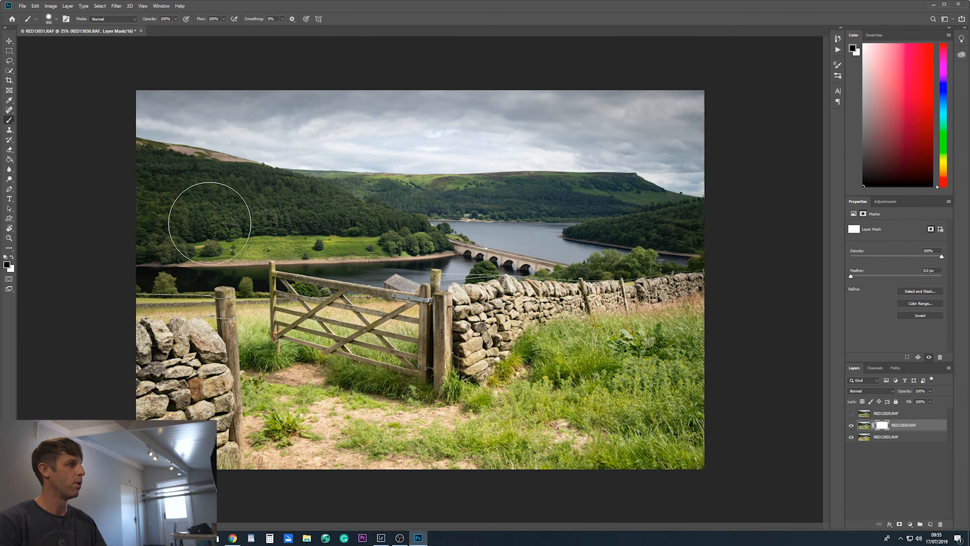
left_click_drag(706, 102, 106, 98)
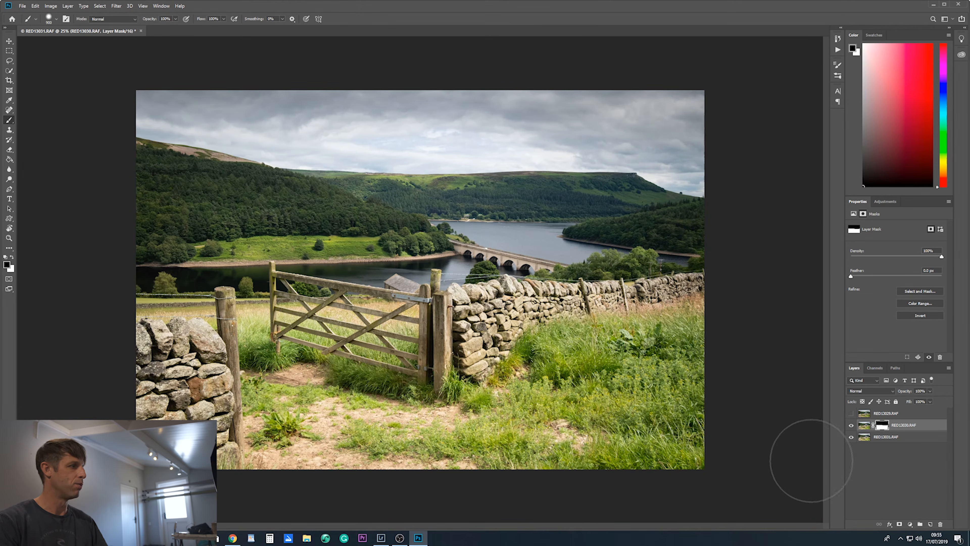
- Show the RED13029.RAF layer and reveal only its lower-left foreground by painting white on a new inverted layer mask
left_click(851, 415)
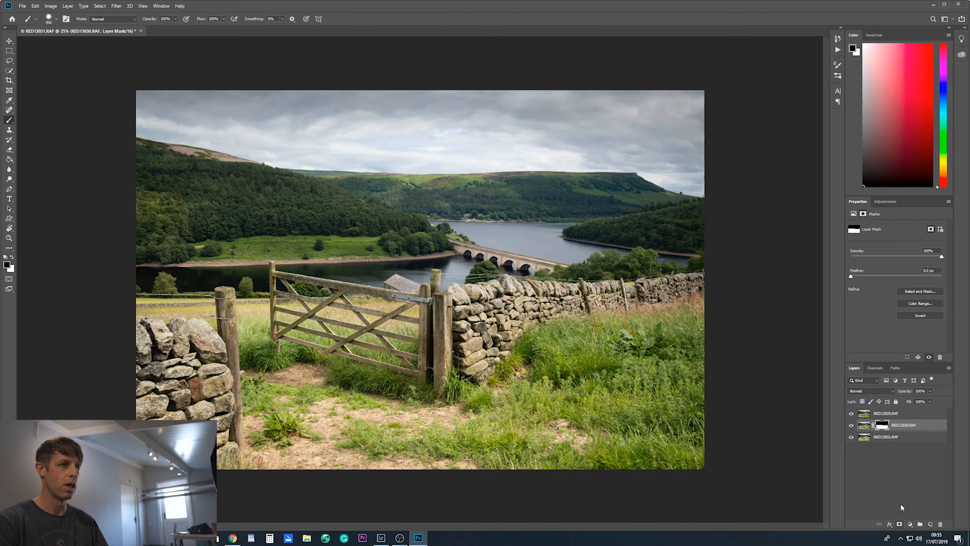
left_click(895, 412)
left_click(899, 524)
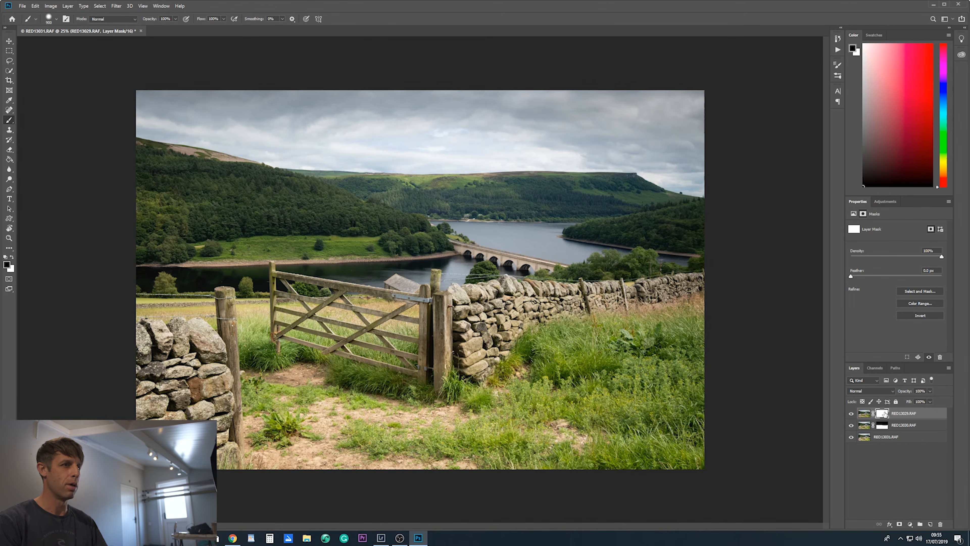
key("ctrl+i")
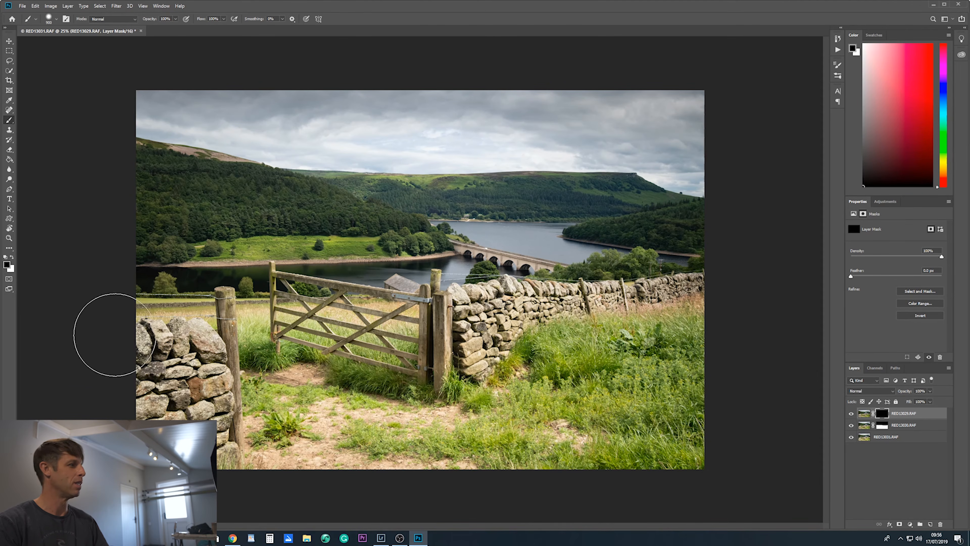
key("x")
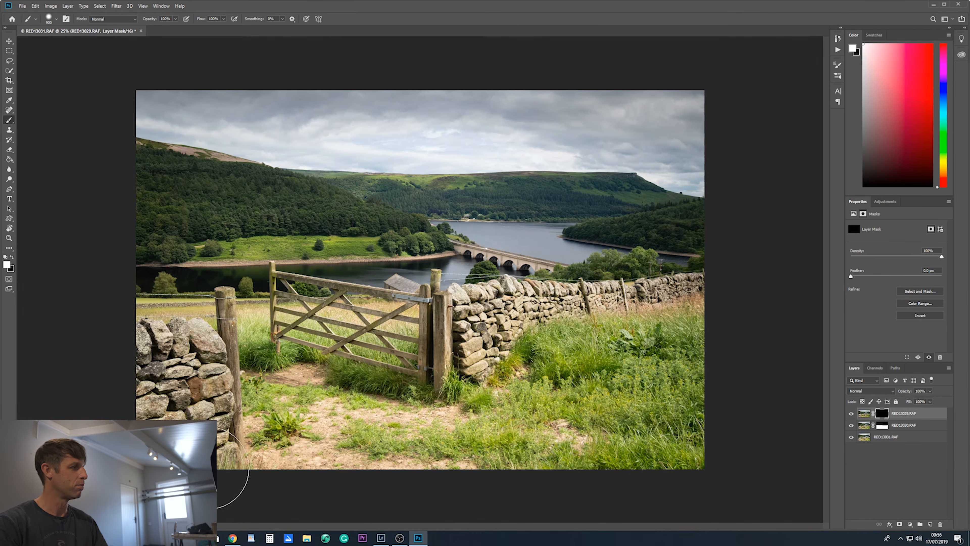
mouse_move(208, 466)
left_mouse_down()
mouse_move(193, 457)
mouse_move(177, 405)
mouse_move(127, 437)
left_mouse_up()
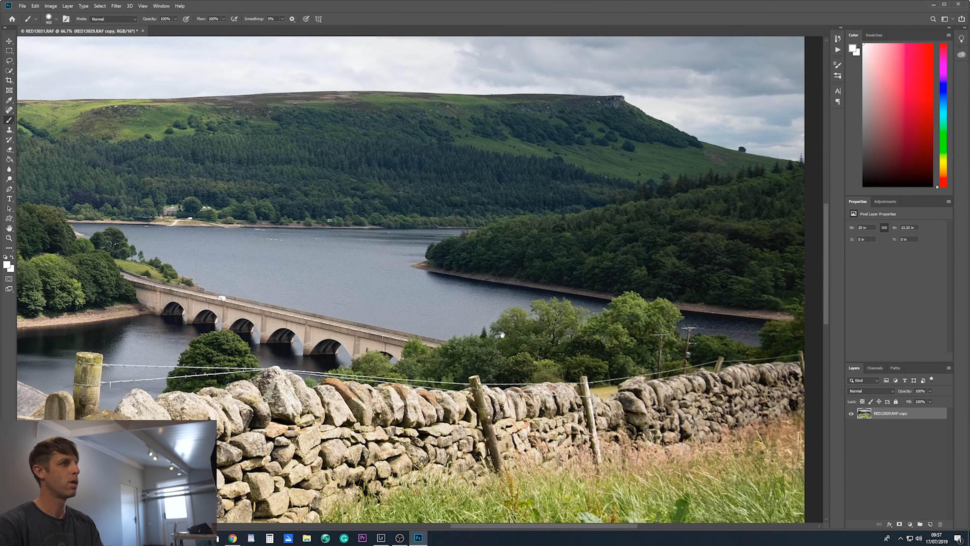
- Examine the merged photo's sharpness at 66.7% across the hills, bridge, gate, stone walls and foreground, and return to the whole-image view
left_click_drag(502, 335, 488, 357)
left_click_drag(301, 247, 565, 220)
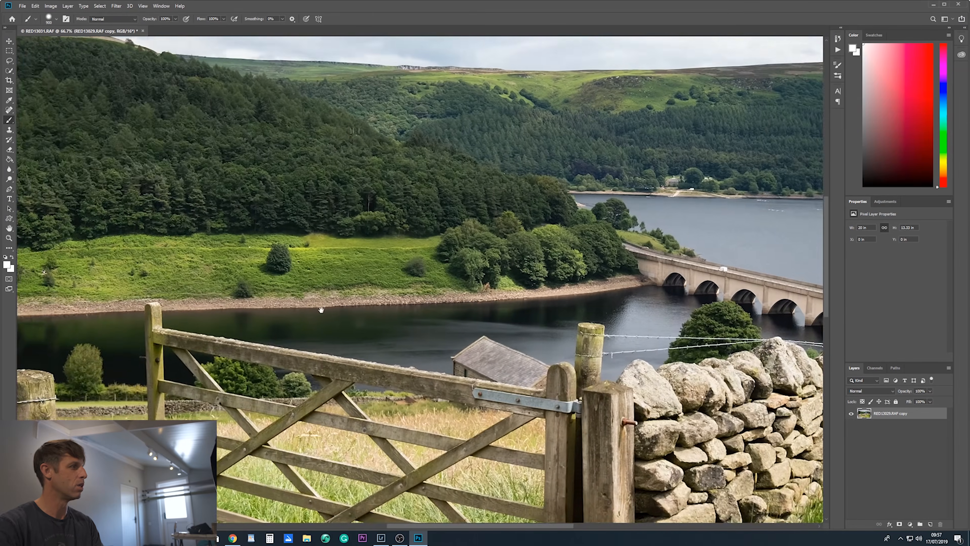
left_click_drag(230, 349, 302, 250)
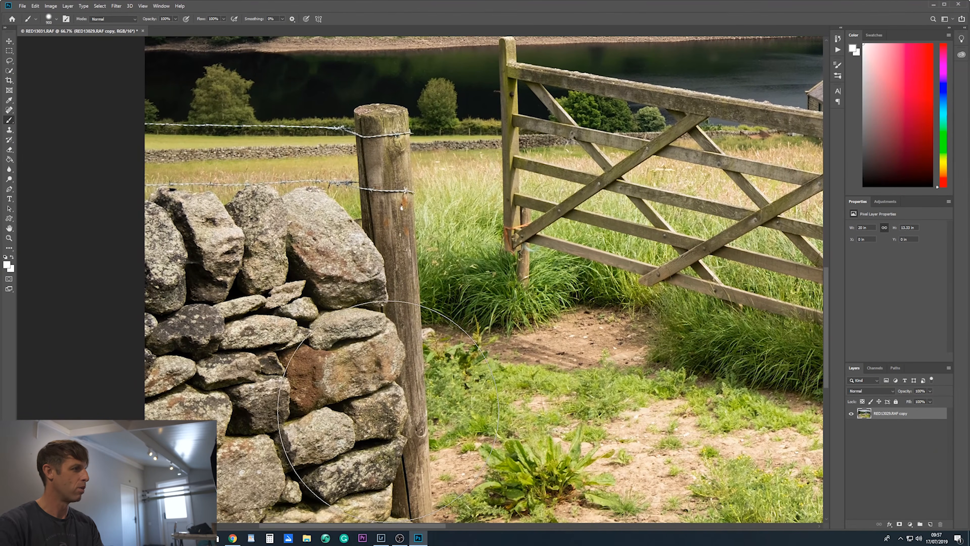
left_click_drag(636, 382, 416, 374)
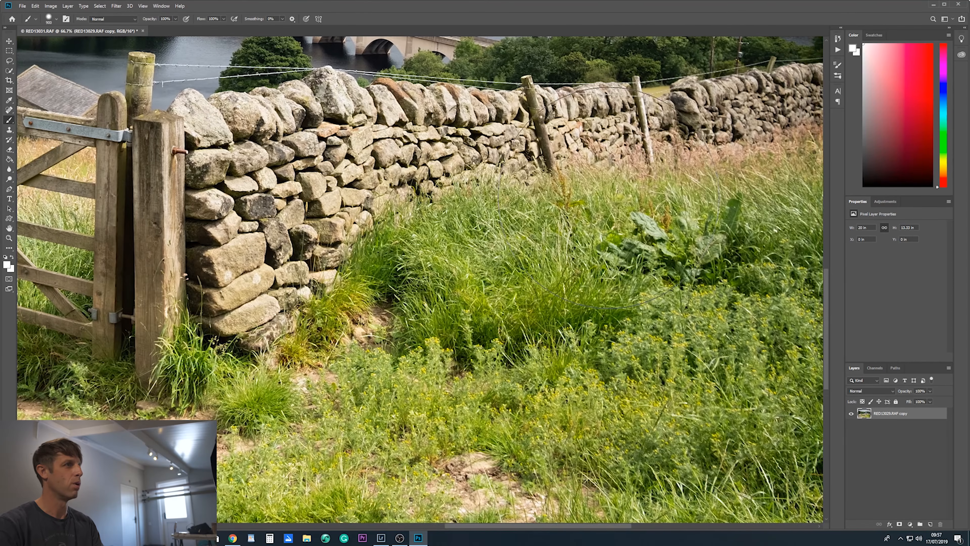
left_click_drag(598, 219, 555, 325)
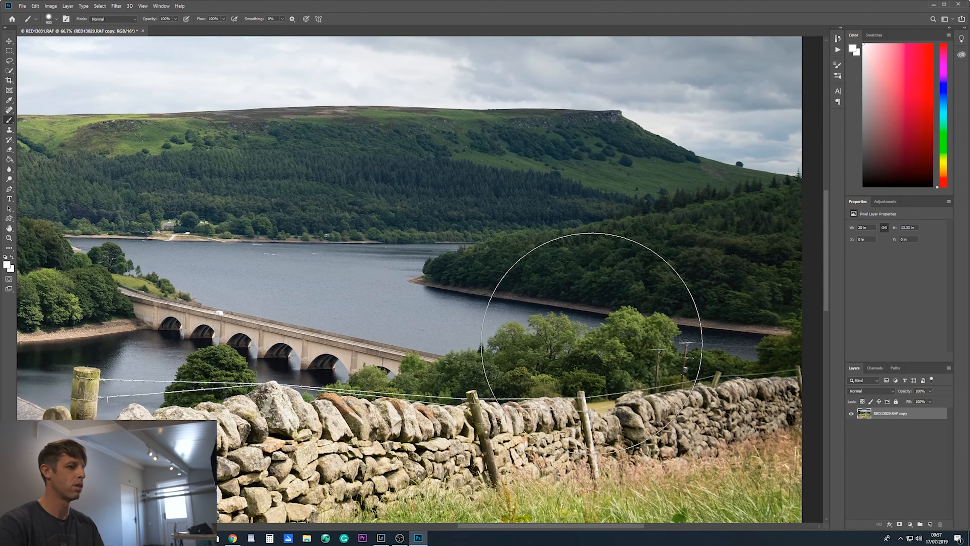
key("ctrl+minus")
key("ctrl+minus")
key("ctrl+minus")
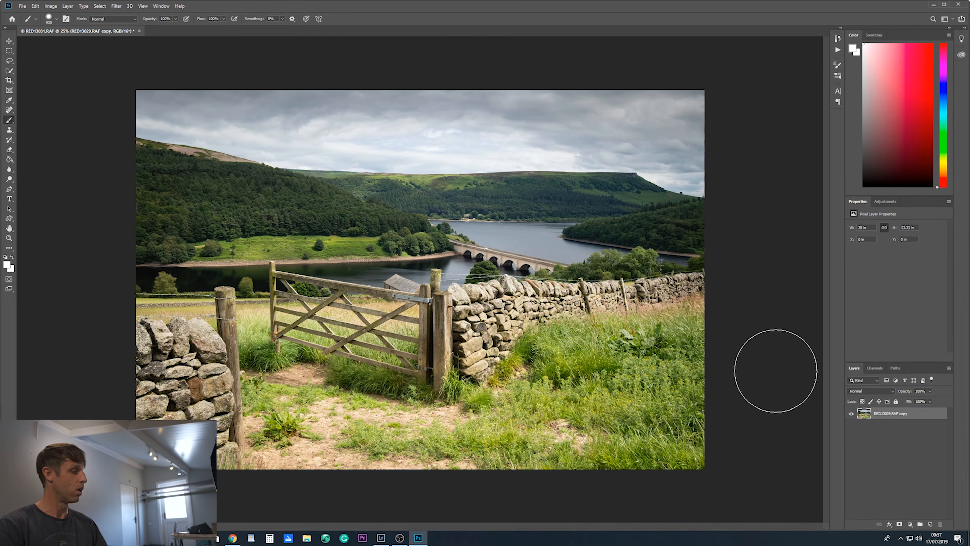
- Save the blended image and switch back to Lightroom Classic
left_click(22, 6)
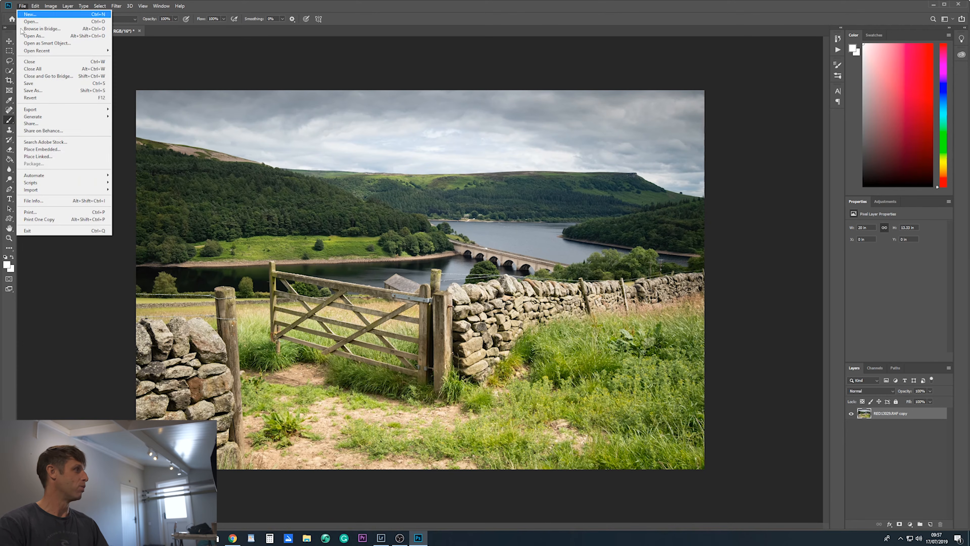
left_click(27, 83)
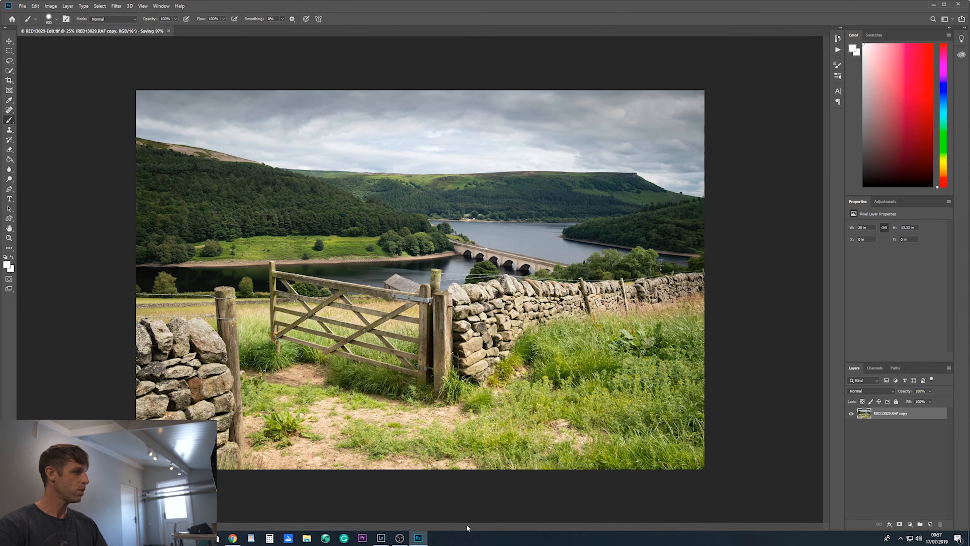
left_click(381, 538)
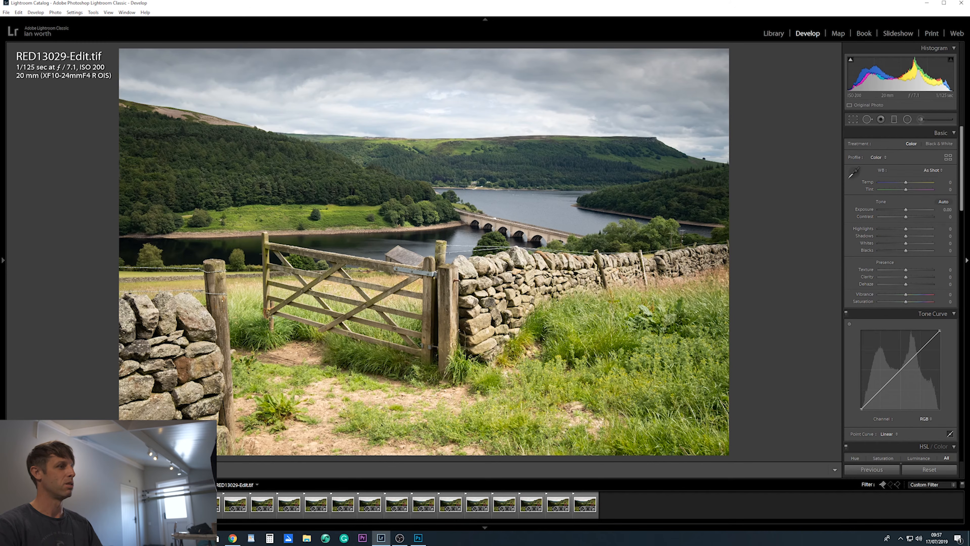
- Set Highlights to -18 and Temp to +1 on RED13029-Edit.tif
left_click_drag(905, 228, 901, 229)
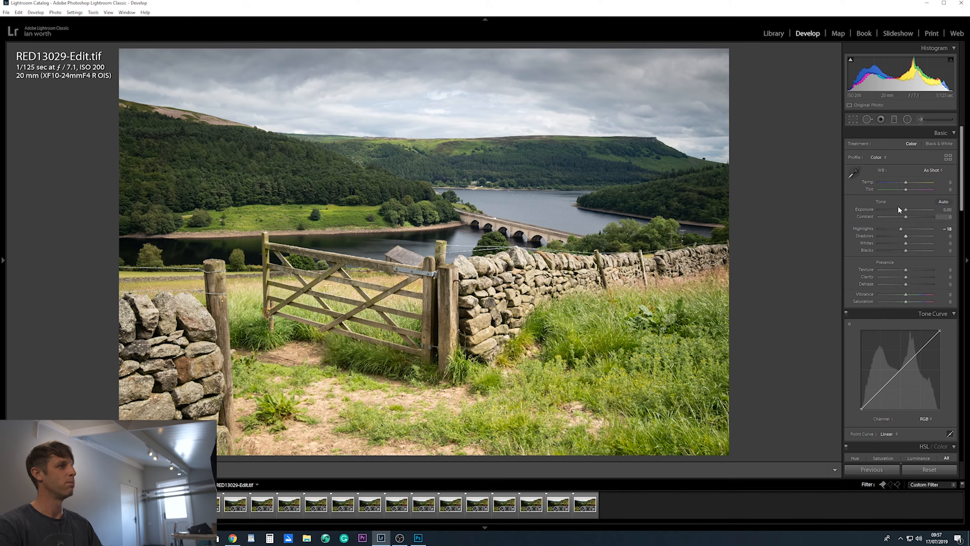
left_click_drag(906, 182, 905, 182)
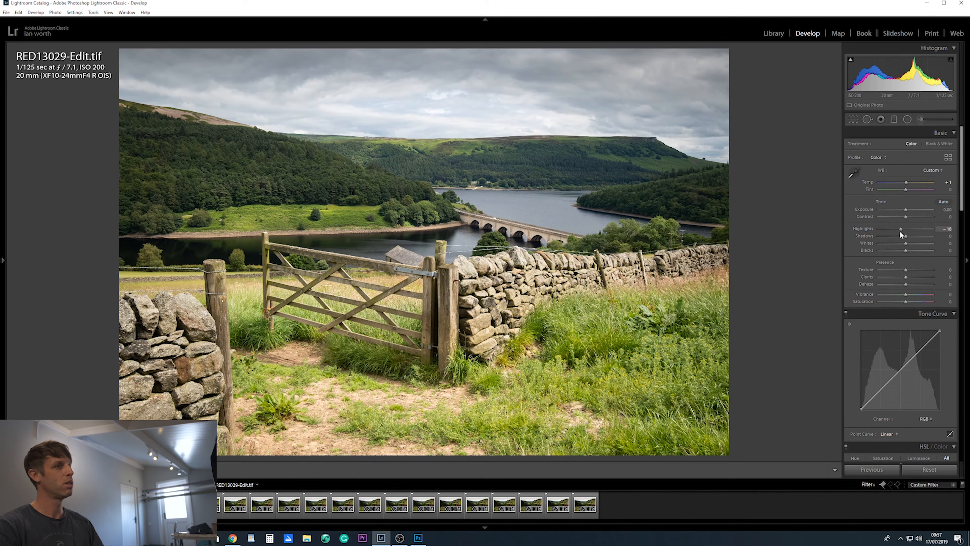
- Set Highlights to -23 on RED13029-Edit.tif
left_click_drag(901, 229, 899, 229)
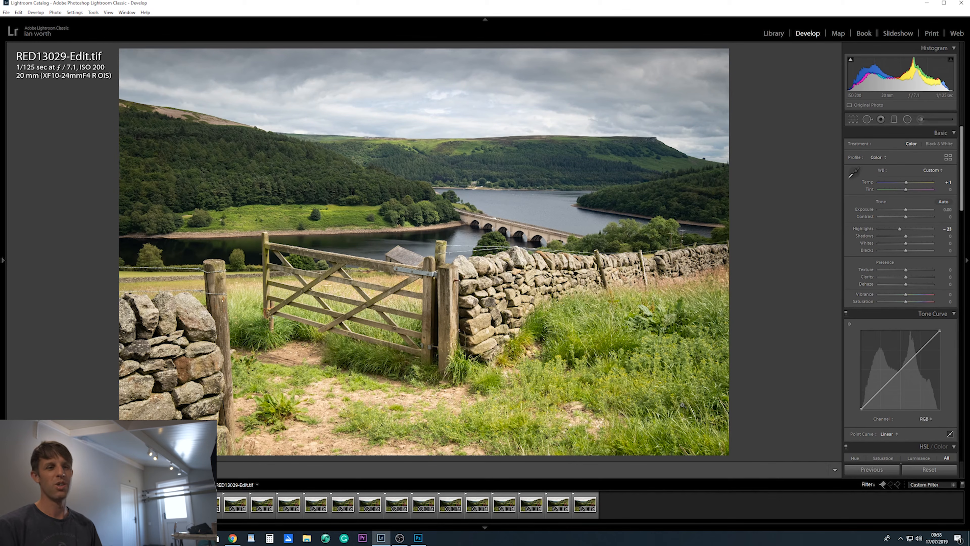
- Select the foxglove frames from RED13198.RAF through RED13214.RAF and open them as layers in one Photoshop document
left_click(431, 518)
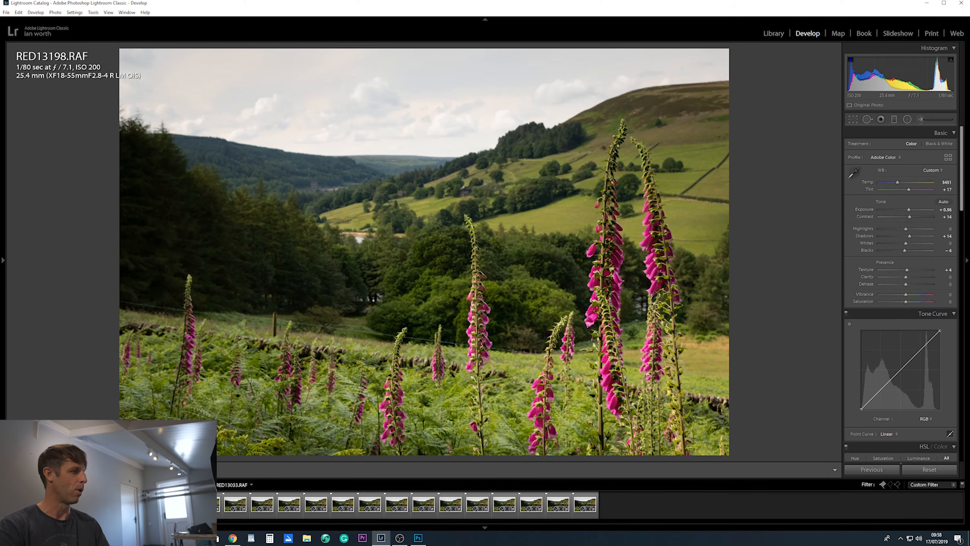
left_click(582, 503, "shift")
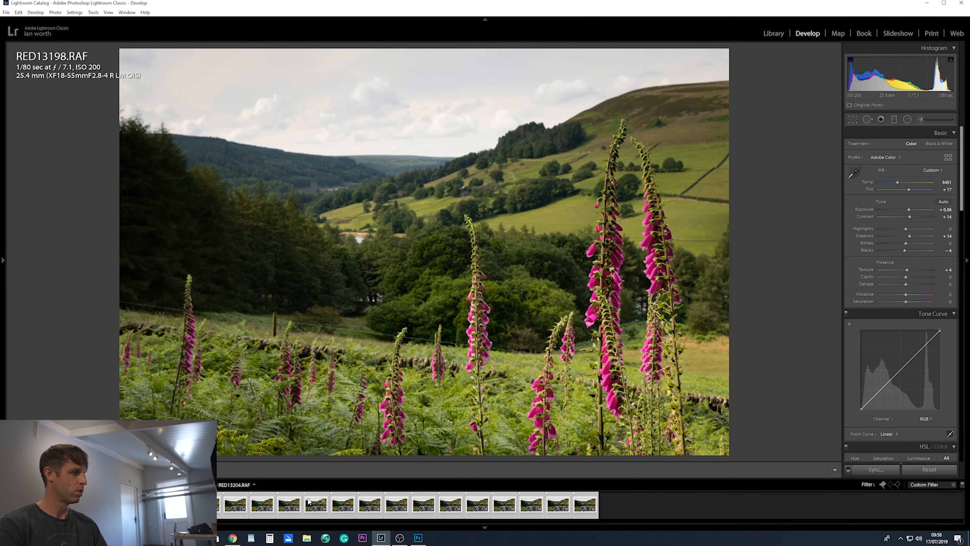
right_click(312, 503)
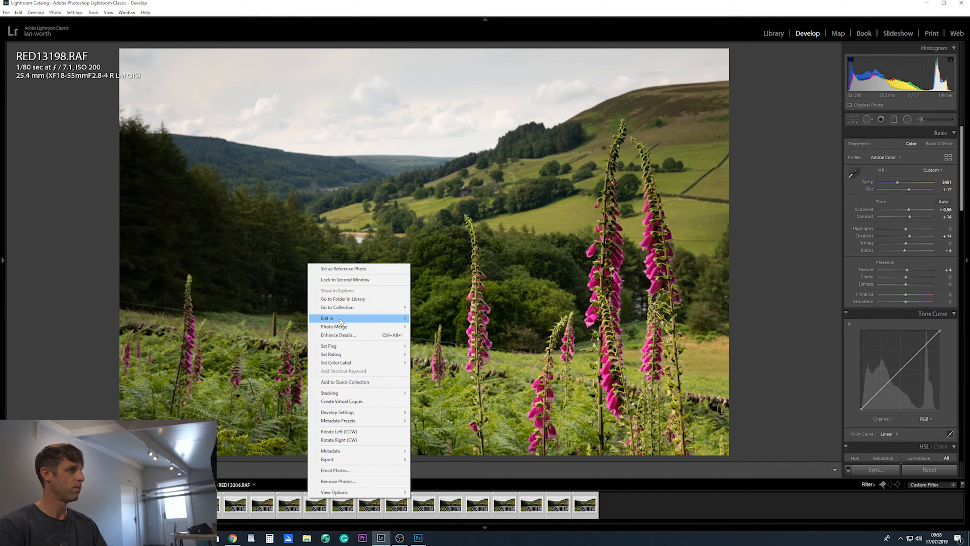
mouse_move(366, 318)
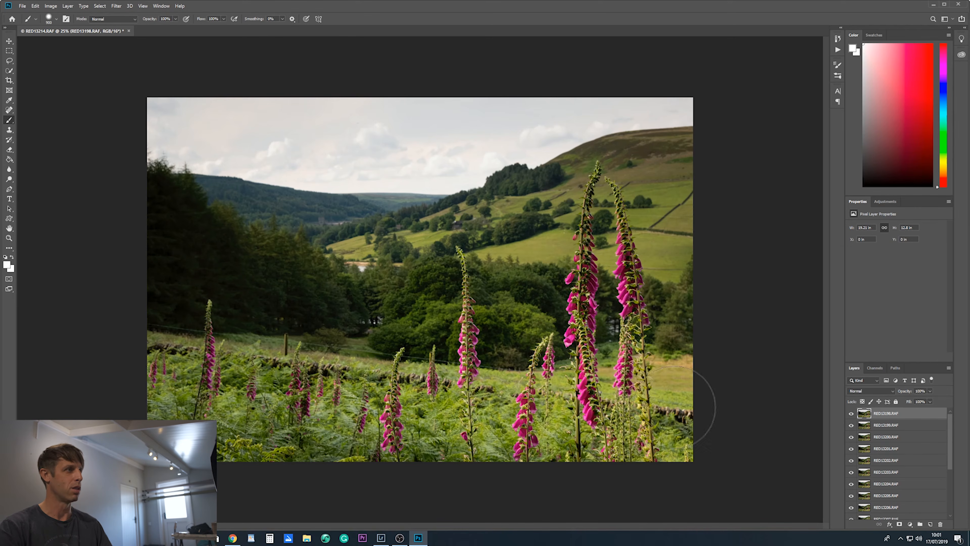
- Select all layers from RED13198.RAF to RED13214.RAF and auto-align them with the Auto projection
left_click_drag(949, 436, 950, 481)
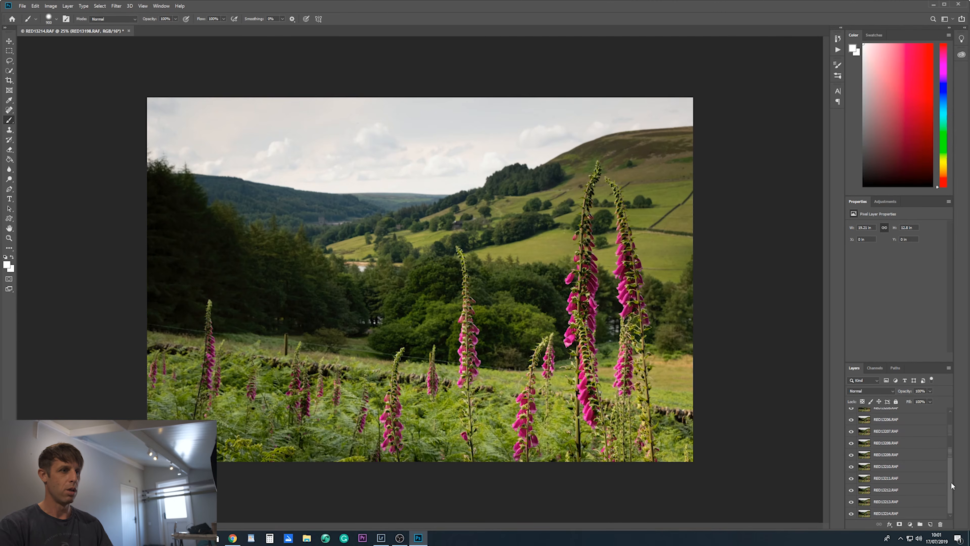
left_click(894, 514, "shift")
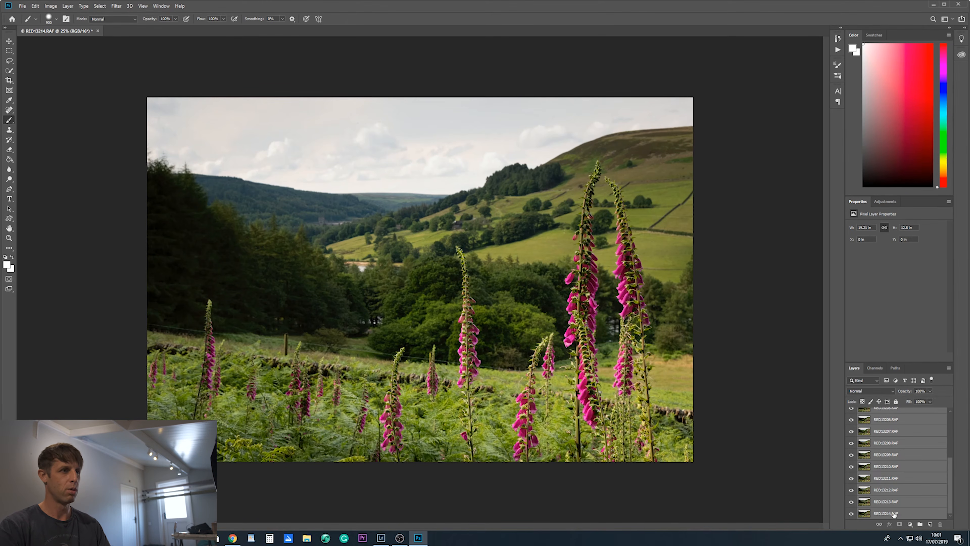
left_click_drag(951, 504, 951, 447)
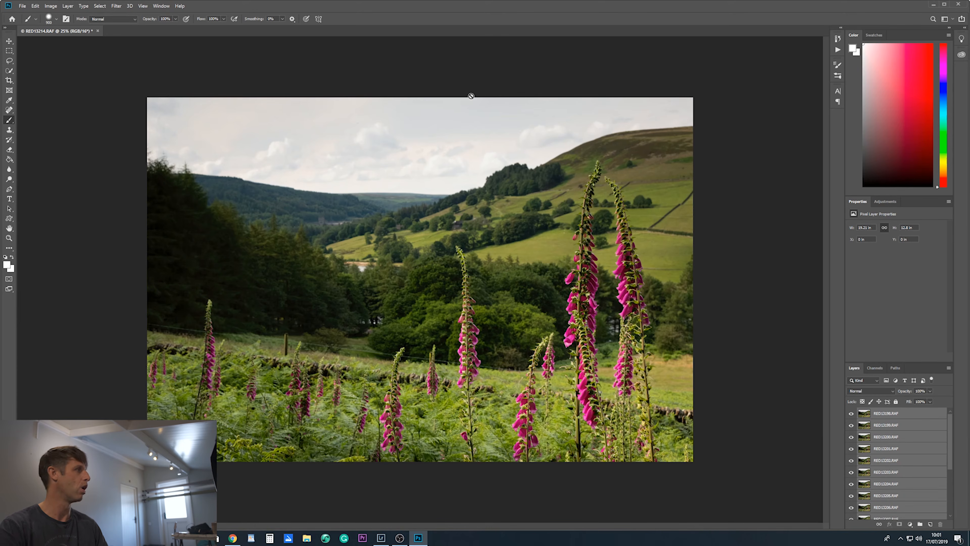
left_click(35, 6)
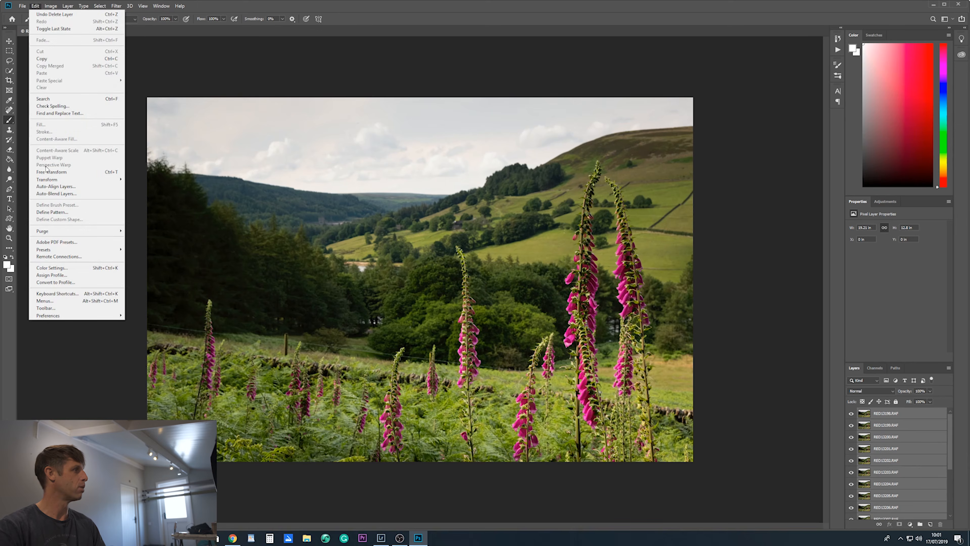
left_click(53, 187)
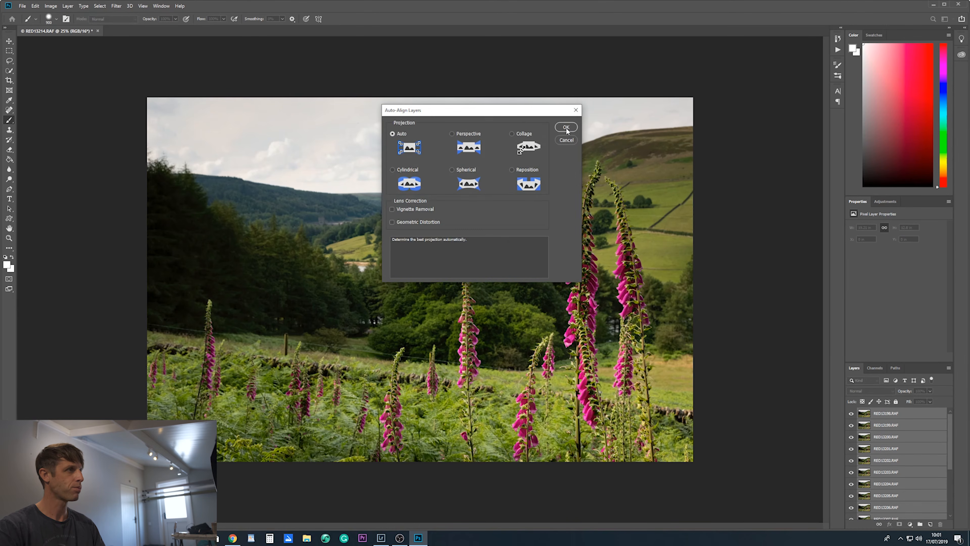
left_click(566, 127)
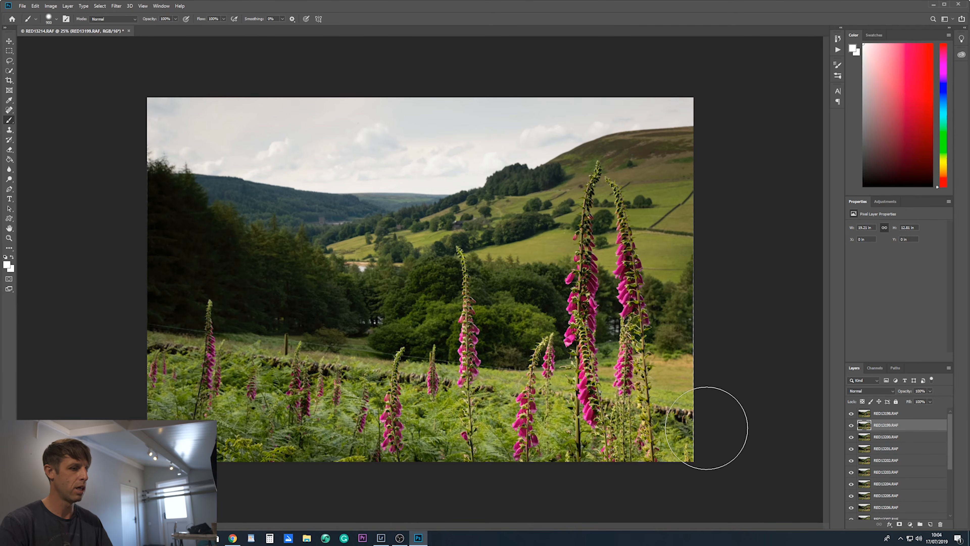
- Auto-blend all the aligned layers, RED13198.RAF to RED13214.RAF, using Stack Images with Seamless Tones and Colors
key("ctrl+plus")
left_click_drag(706, 427, 647, 385)
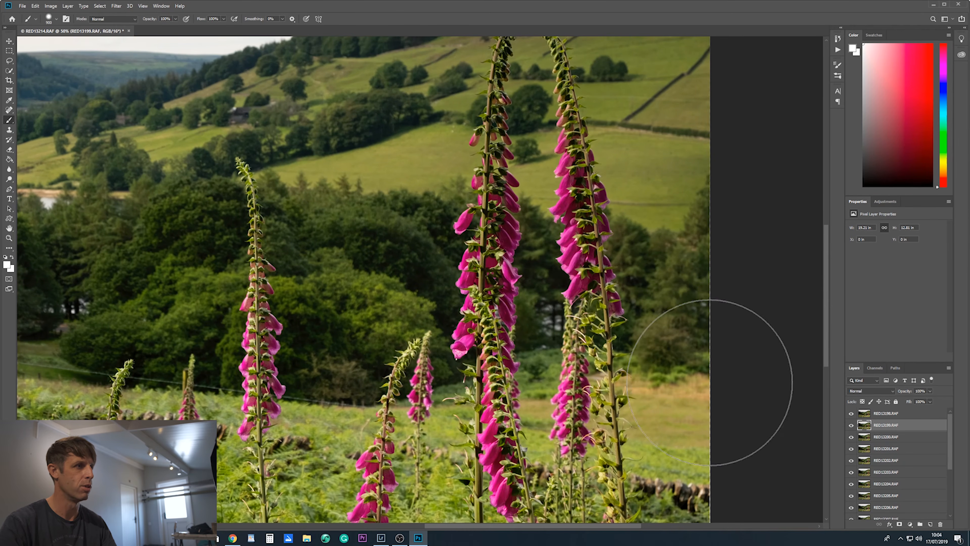
key("ctrl+minus")
key("ctrl+minus")
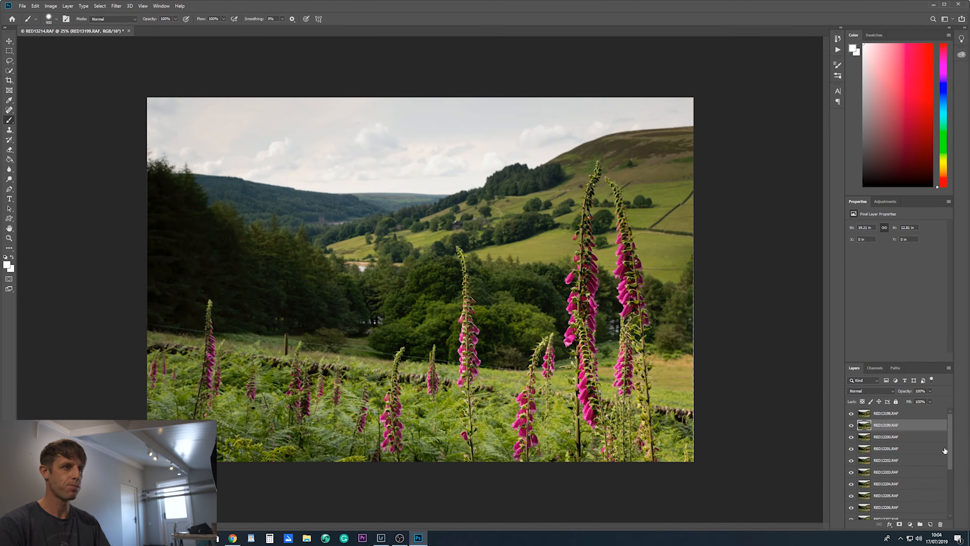
left_click(907, 416)
left_click_drag(951, 437, 951, 493)
left_click(890, 512, "shift")
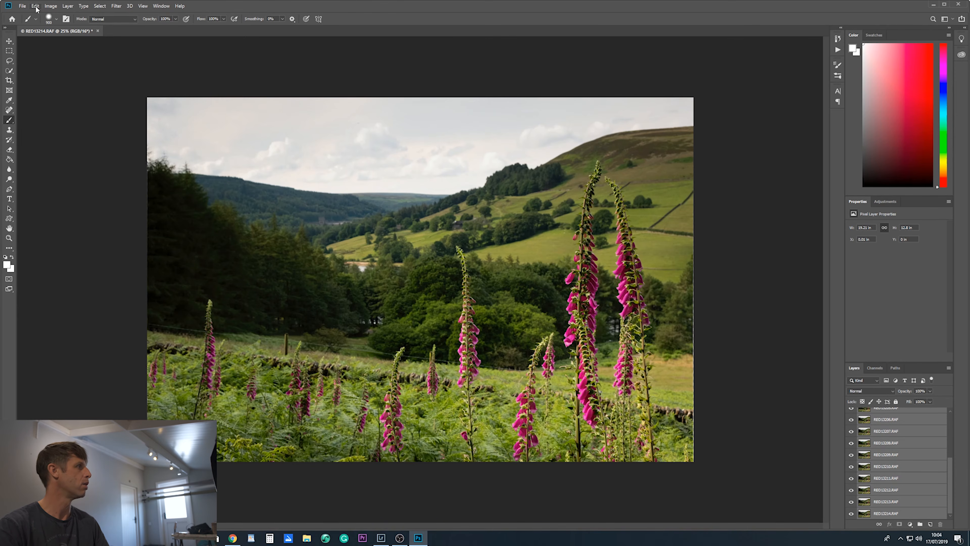
left_click(35, 6)
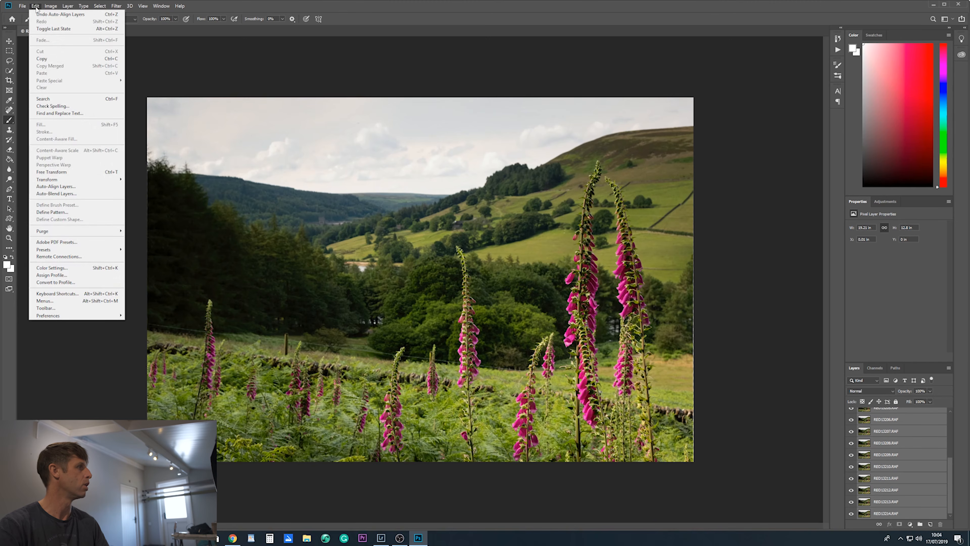
left_click(48, 197)
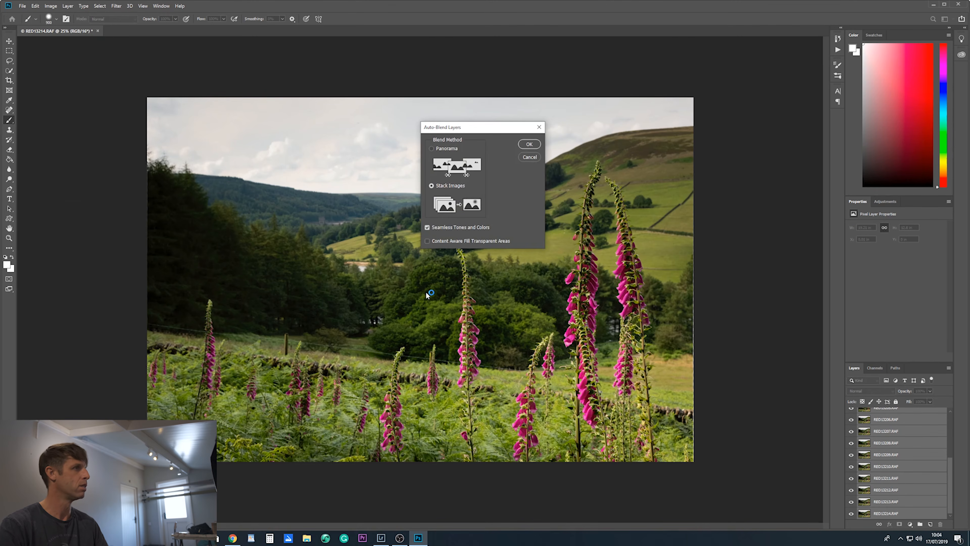
left_click(431, 186)
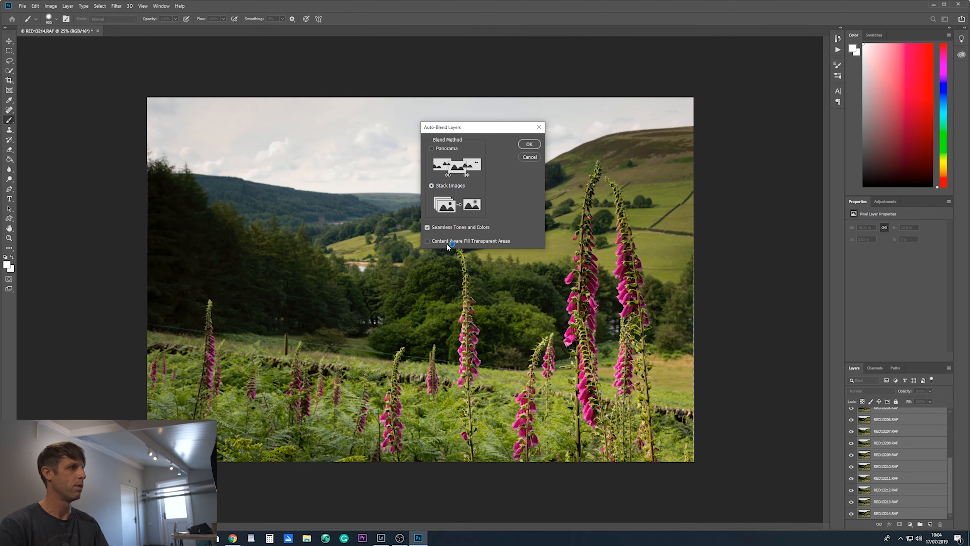
left_click(529, 145)
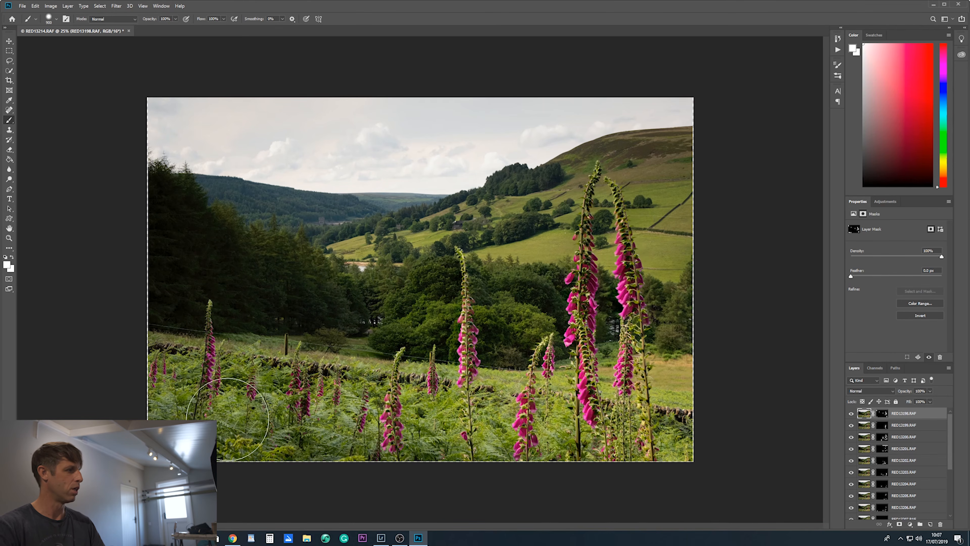
- Examine the blended photo at 66.7% across the ferns, foxgloves and distant hills, and look through the layer masks down to RED13214.RAF
key("ctrl+plus")
key("ctrl+plus")
key("ctrl+plus")
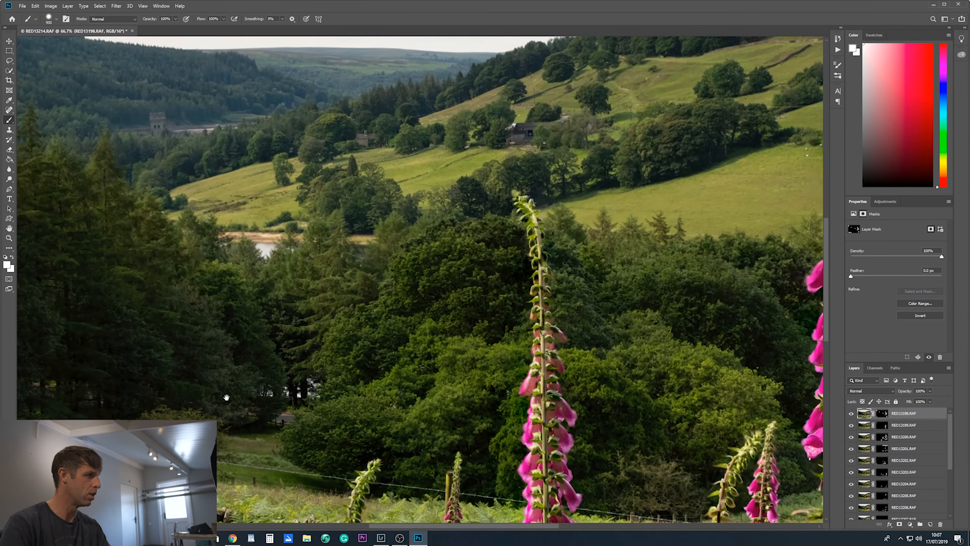
mouse_move(226, 397)
left_mouse_down()
mouse_move(235, 330)
mouse_move(311, 257)
left_mouse_up()
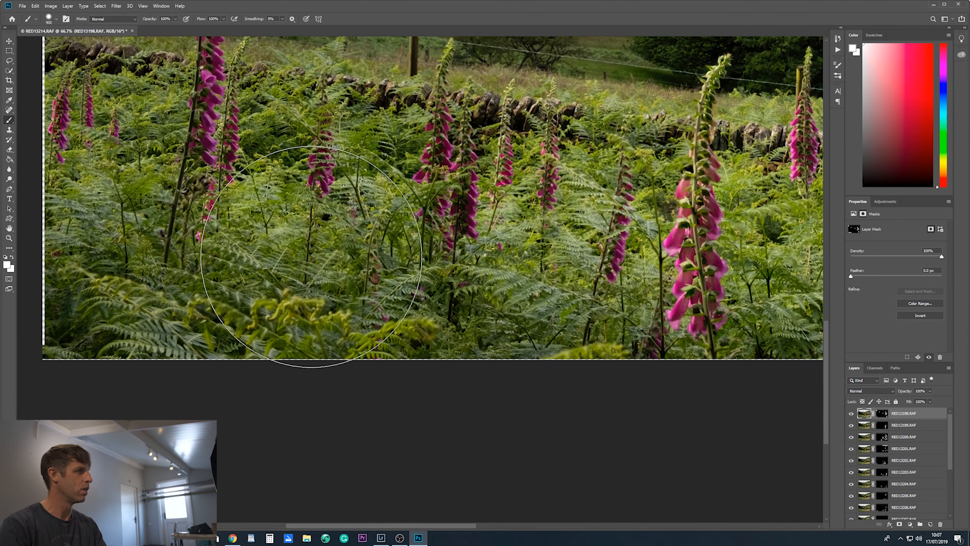
mouse_move(553, 196)
left_mouse_down()
mouse_move(517, 256)
mouse_move(446, 484)
left_mouse_up()
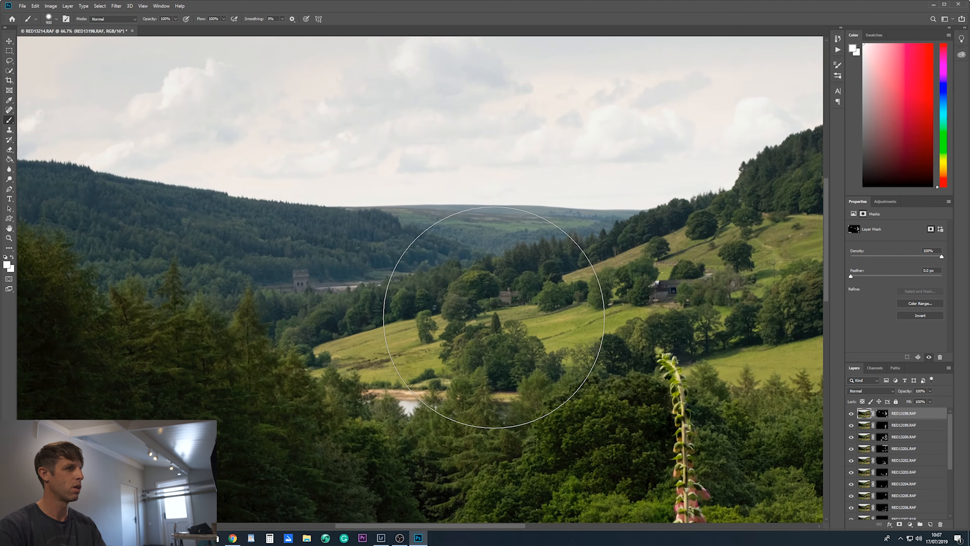
key("ctrl+minus")
key("ctrl+minus")
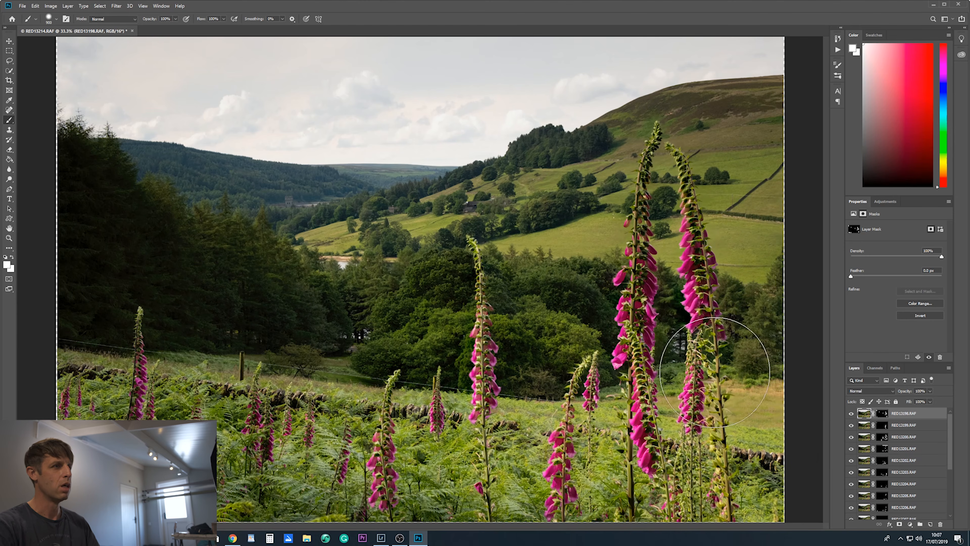
scroll(902, 458, "down", 3)
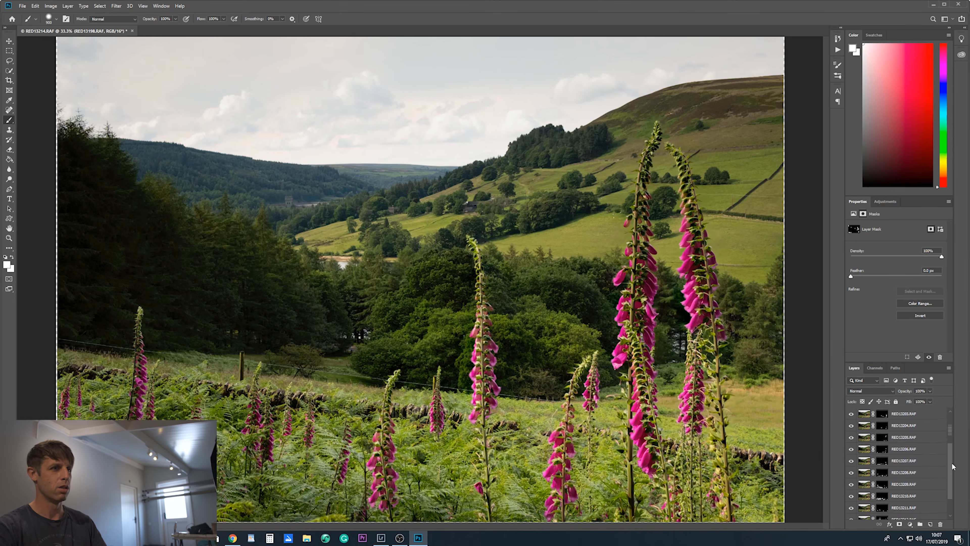
scroll(951, 461, "down", 2)
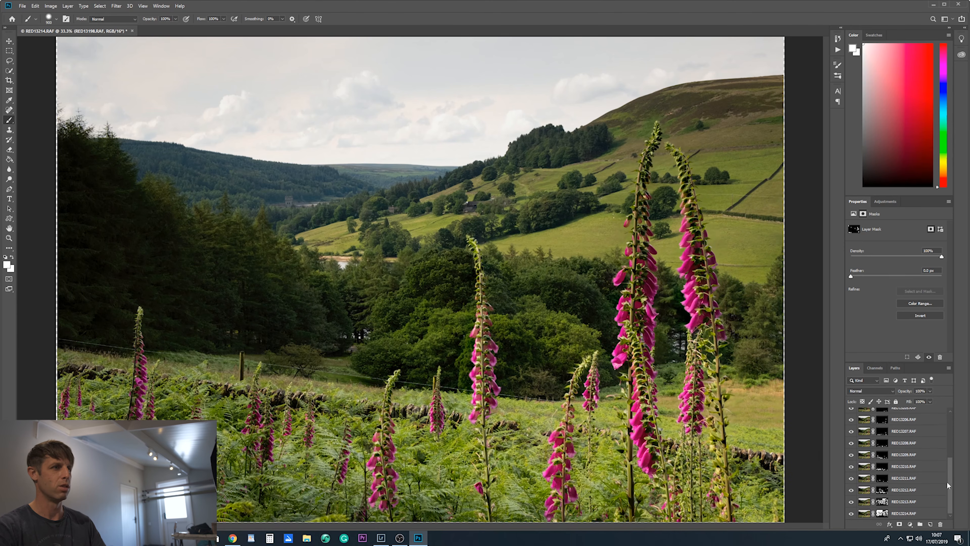
key("ctrl+minus")
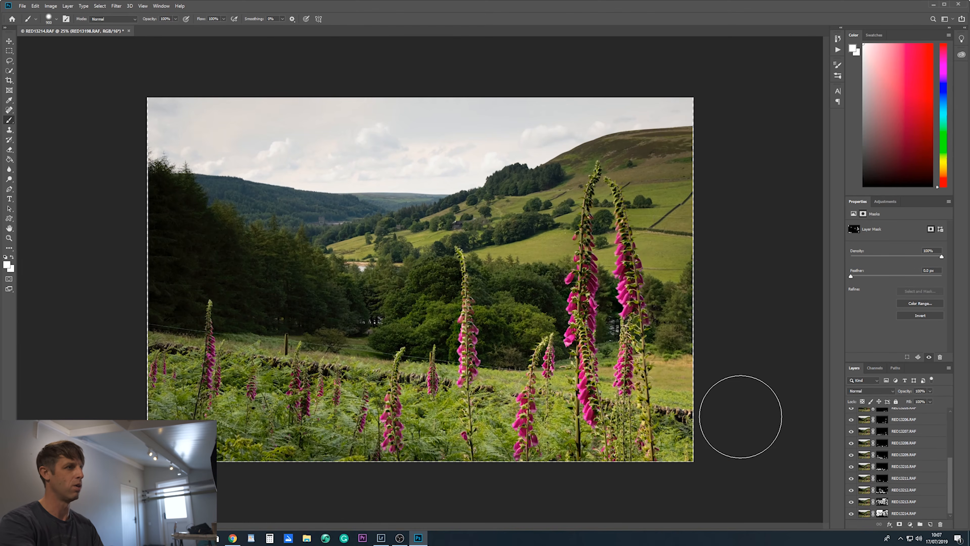